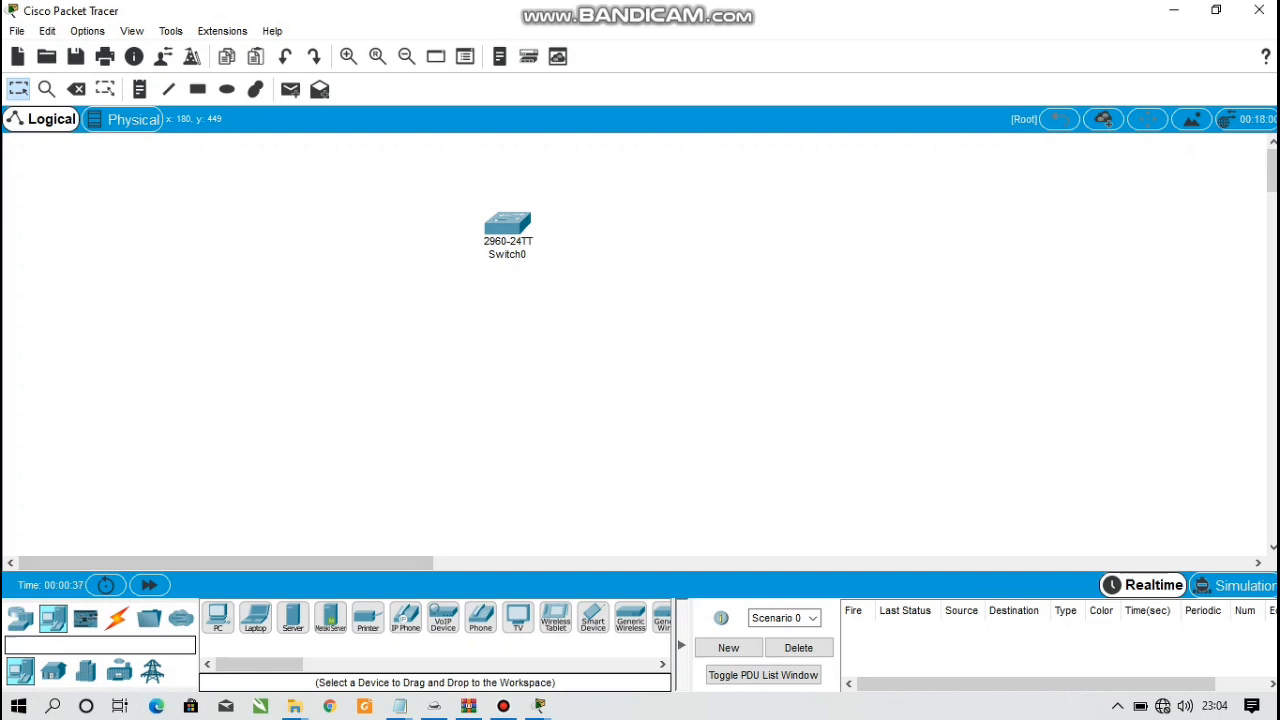
Step: Place three PCs in a row below the switch in the logical workspace
drag(218, 617, 298, 460)
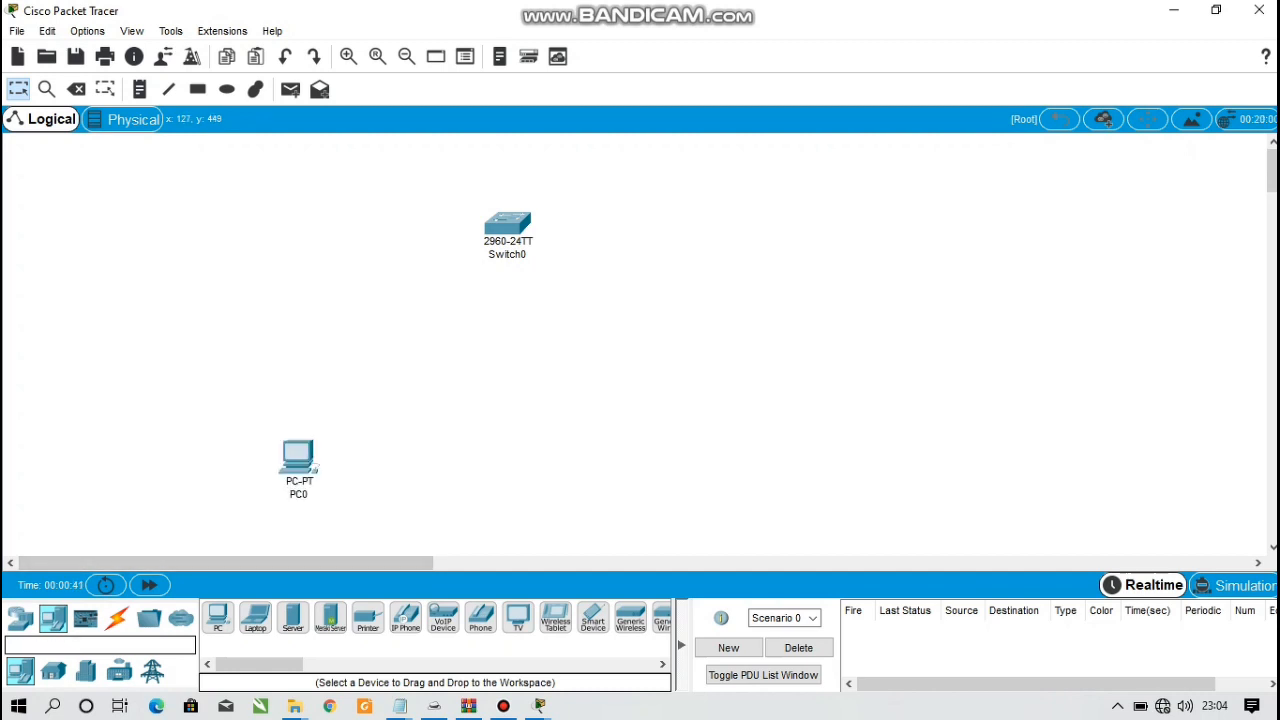
drag(218, 617, 493, 474)
drag(218, 617, 696, 473)
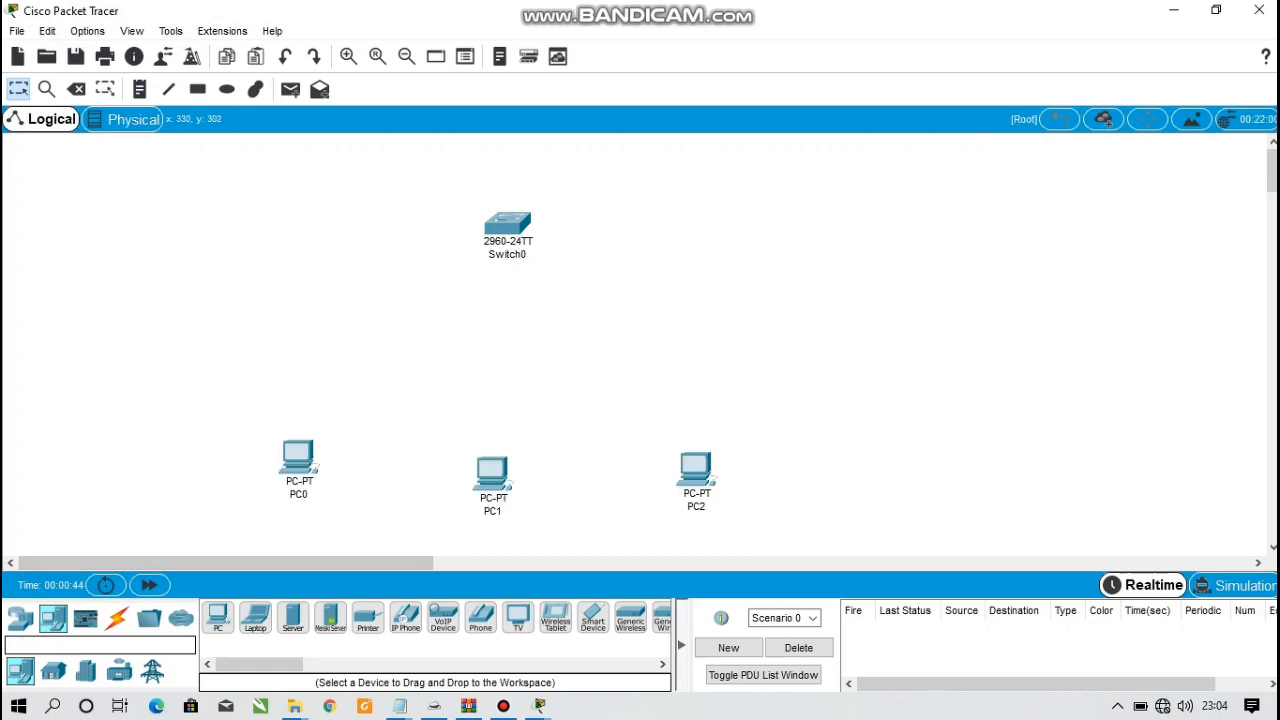
Step: Connect PC0's FastEthernet0 port to Switch0's FastEthernet0/1 port with a copper straight-through cable
click(117, 617)
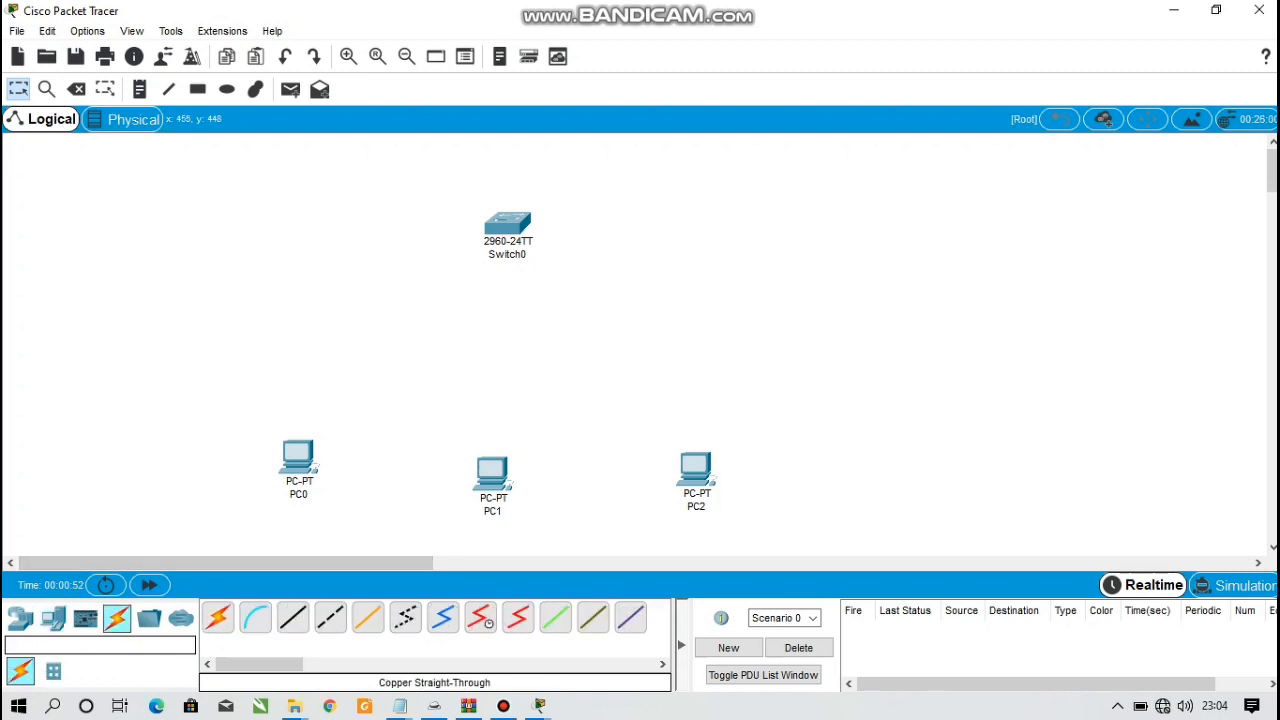
click(293, 617)
click(296, 460)
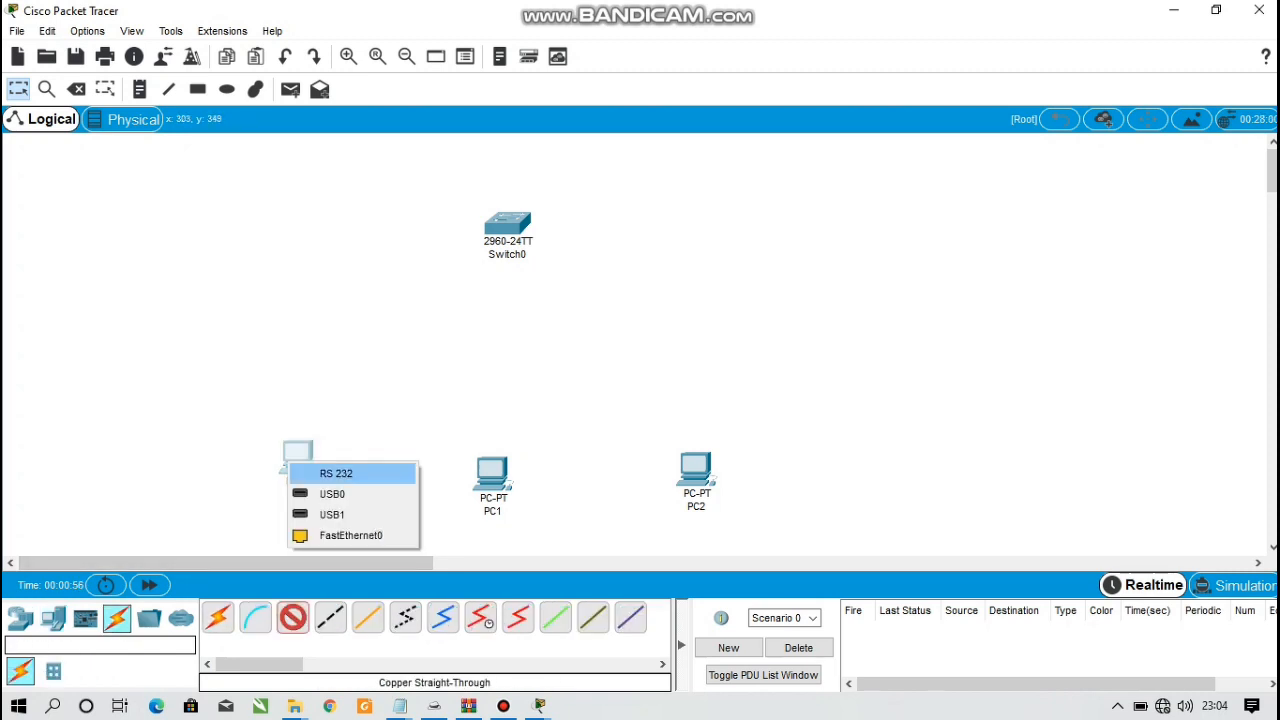
click(350, 535)
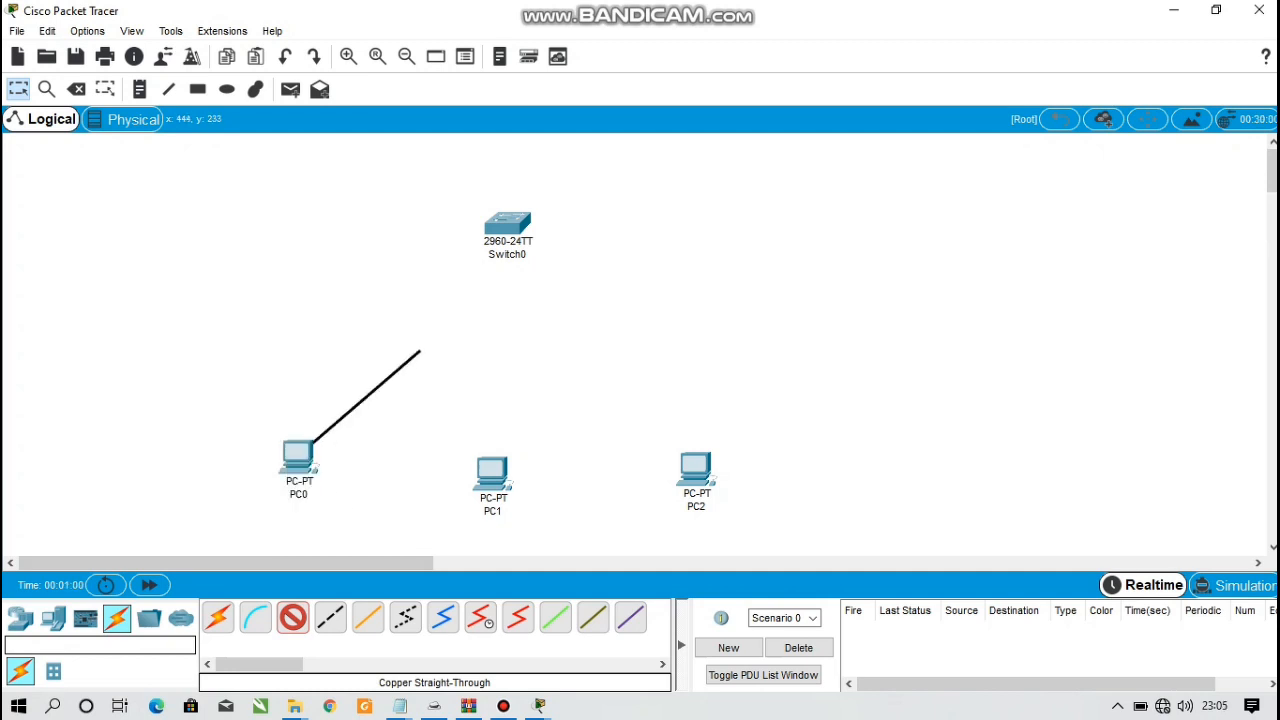
click(490, 238)
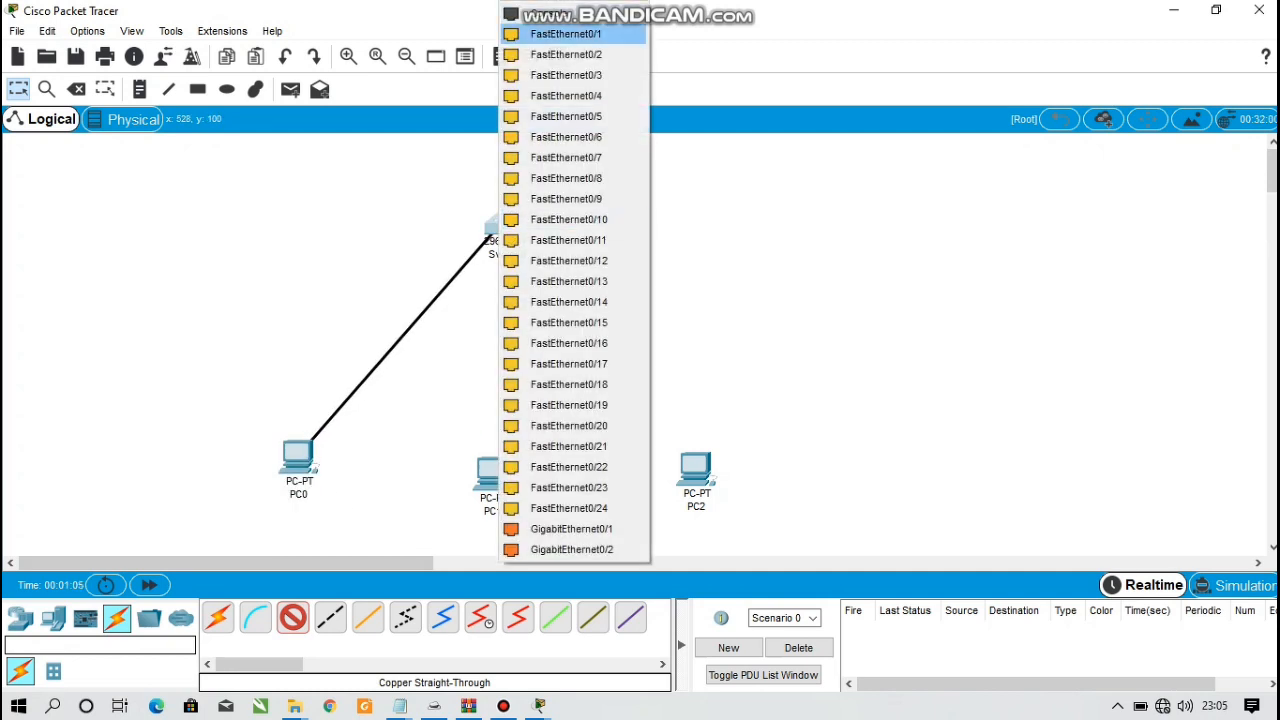
click(565, 34)
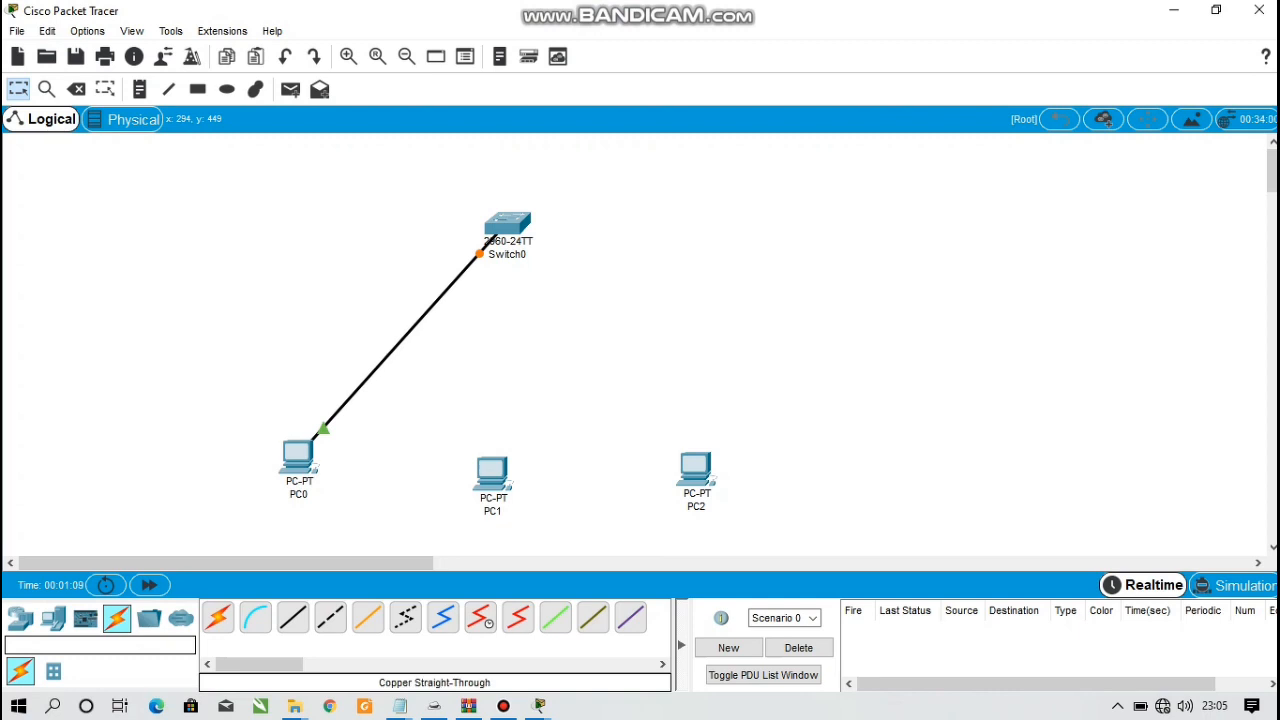
Step: Connect PC1's FastEthernet0 port to Switch0's FastEthernet0/2 port with a copper straight-through cable
click(293, 617)
click(493, 472)
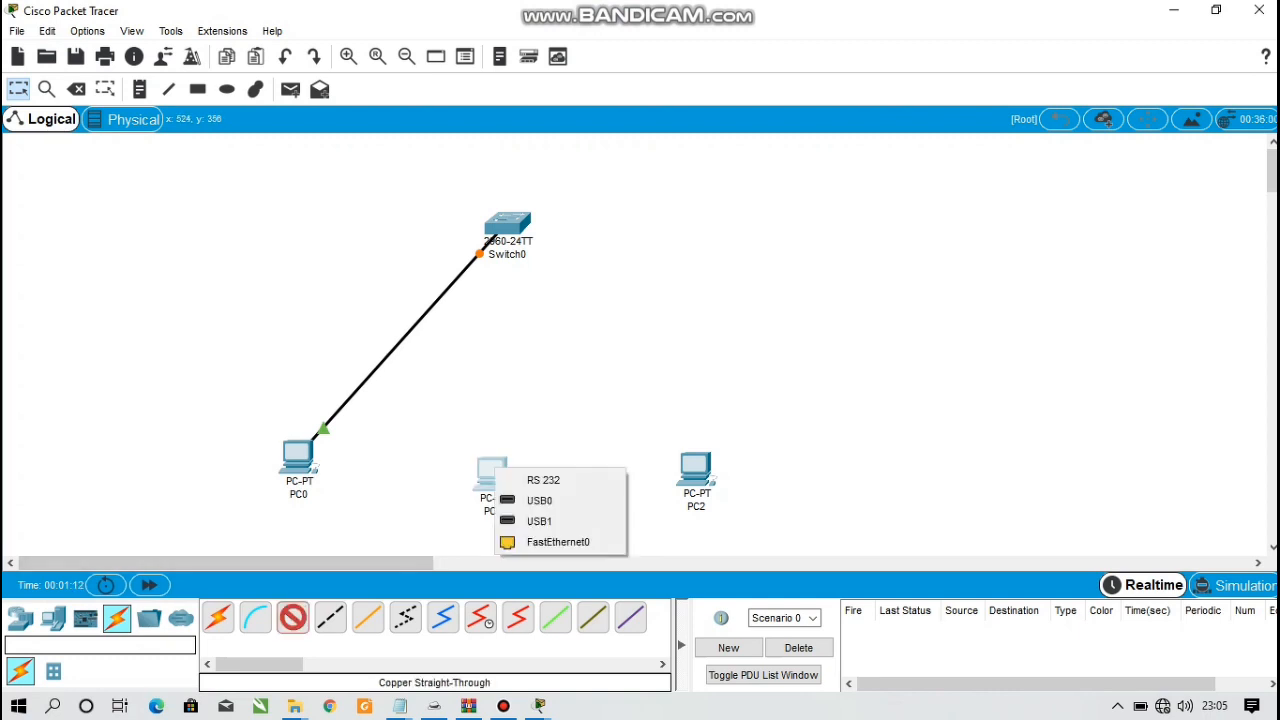
click(558, 541)
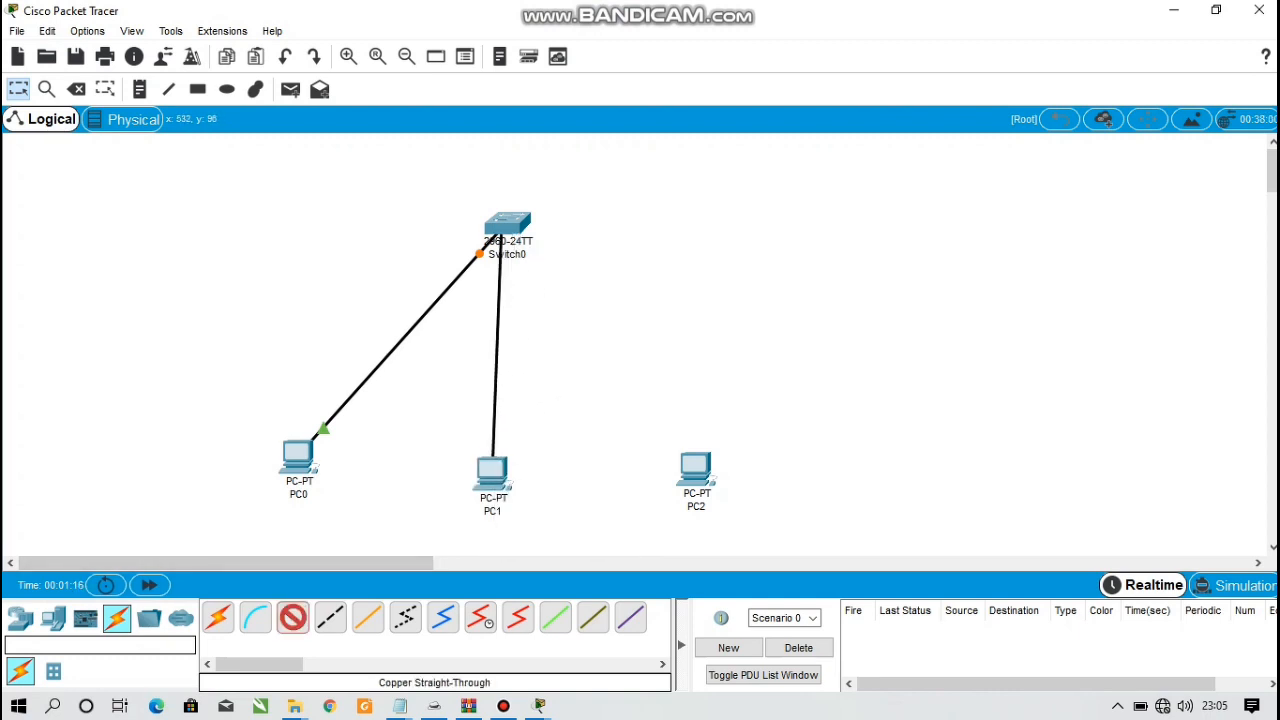
click(505, 229)
click(570, 34)
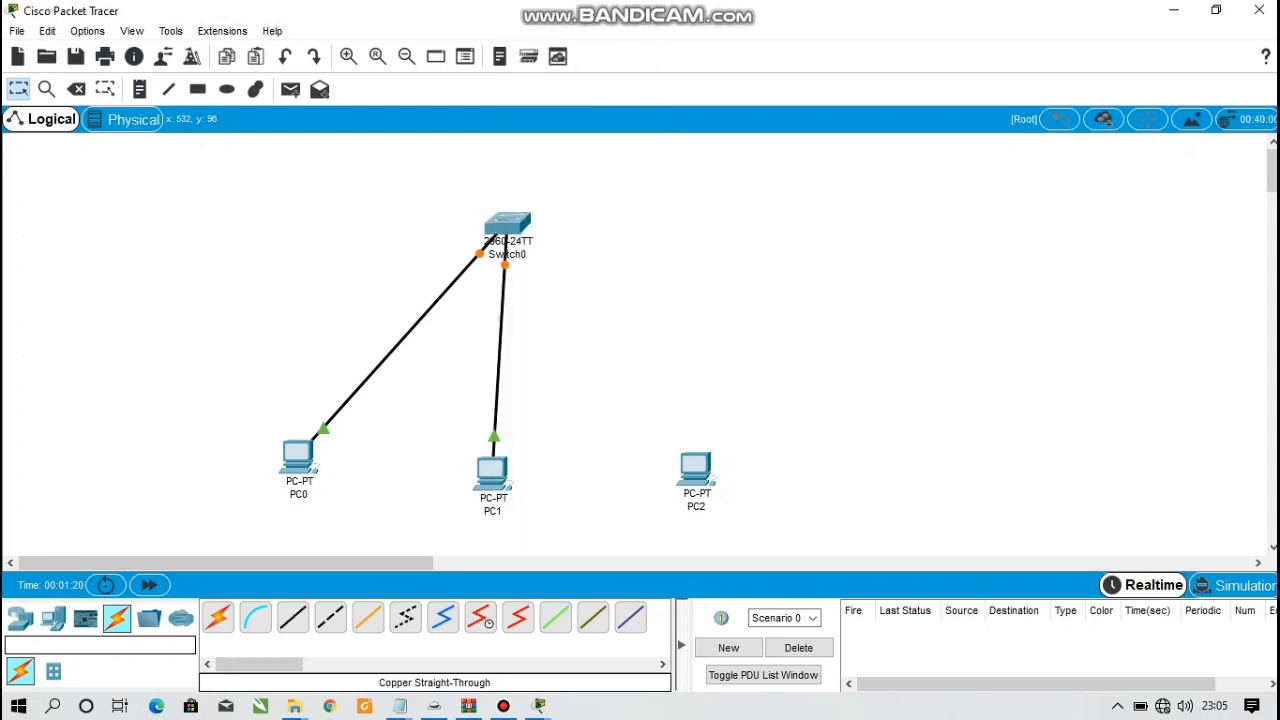
Step: Connect PC2's FastEthernet0 port to Switch0's FastEthernet0/3 port with a copper straight-through cable
click(293, 617)
click(697, 462)
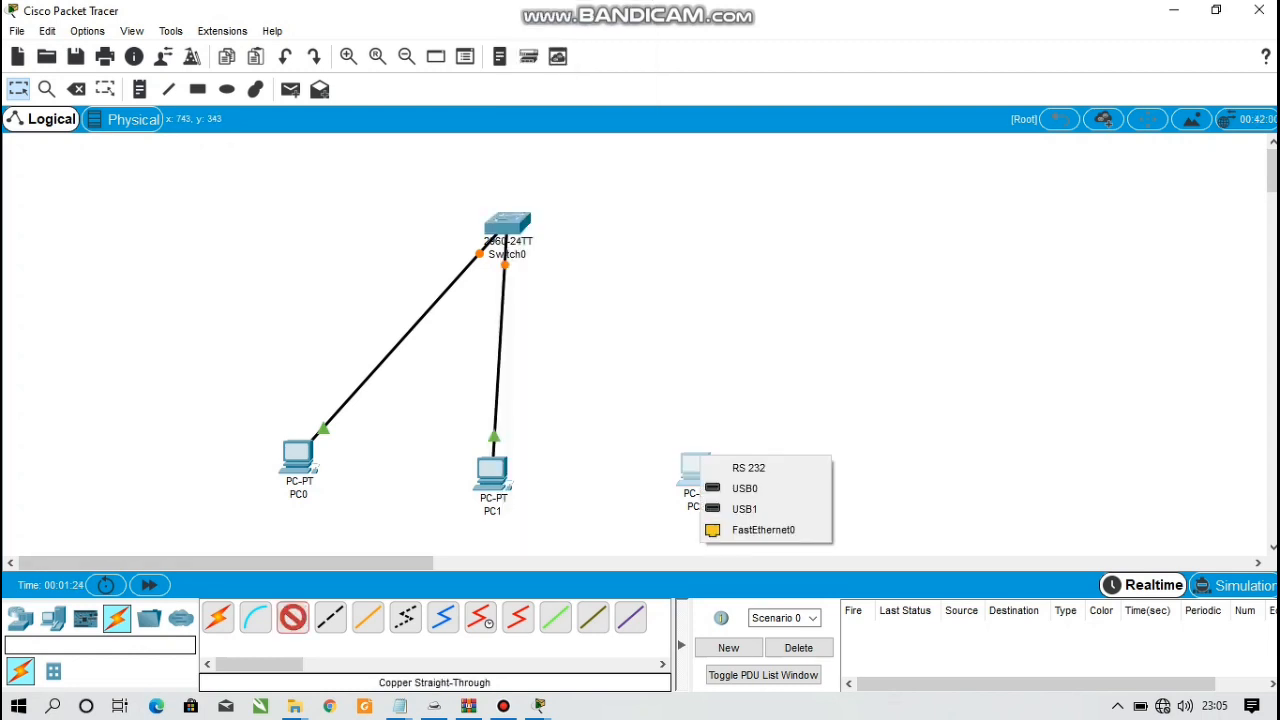
click(763, 530)
click(505, 229)
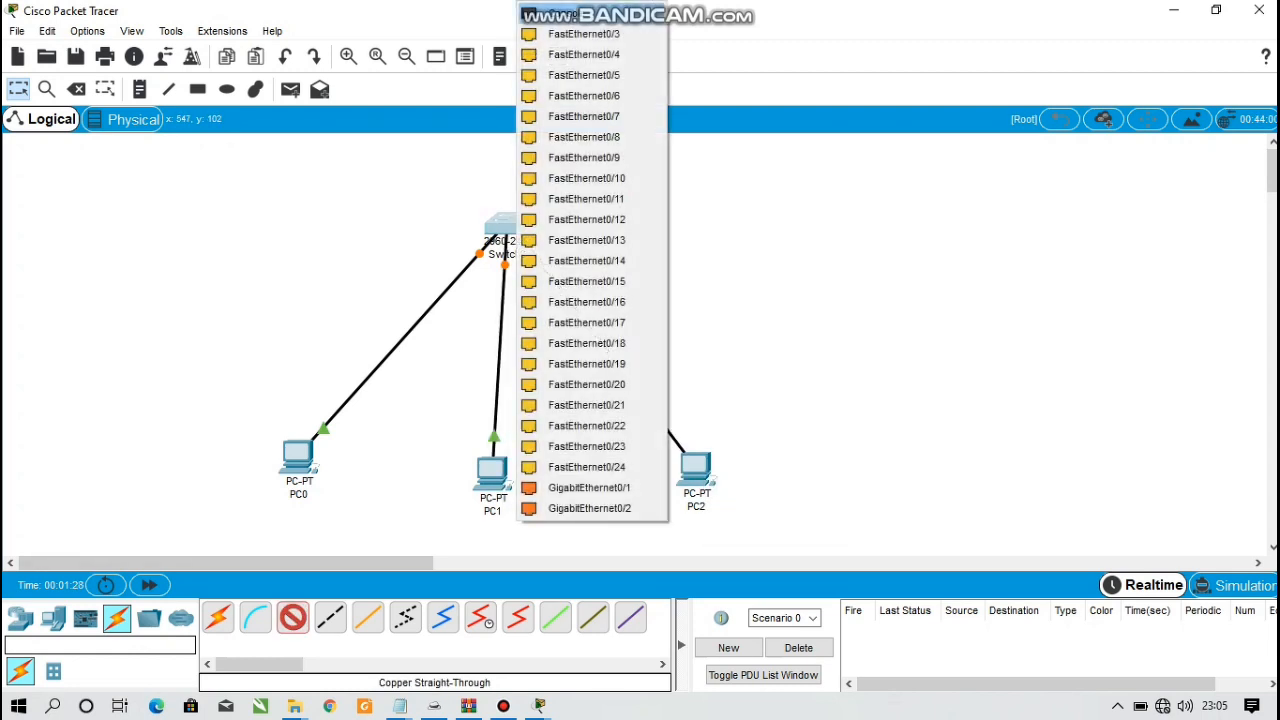
click(584, 34)
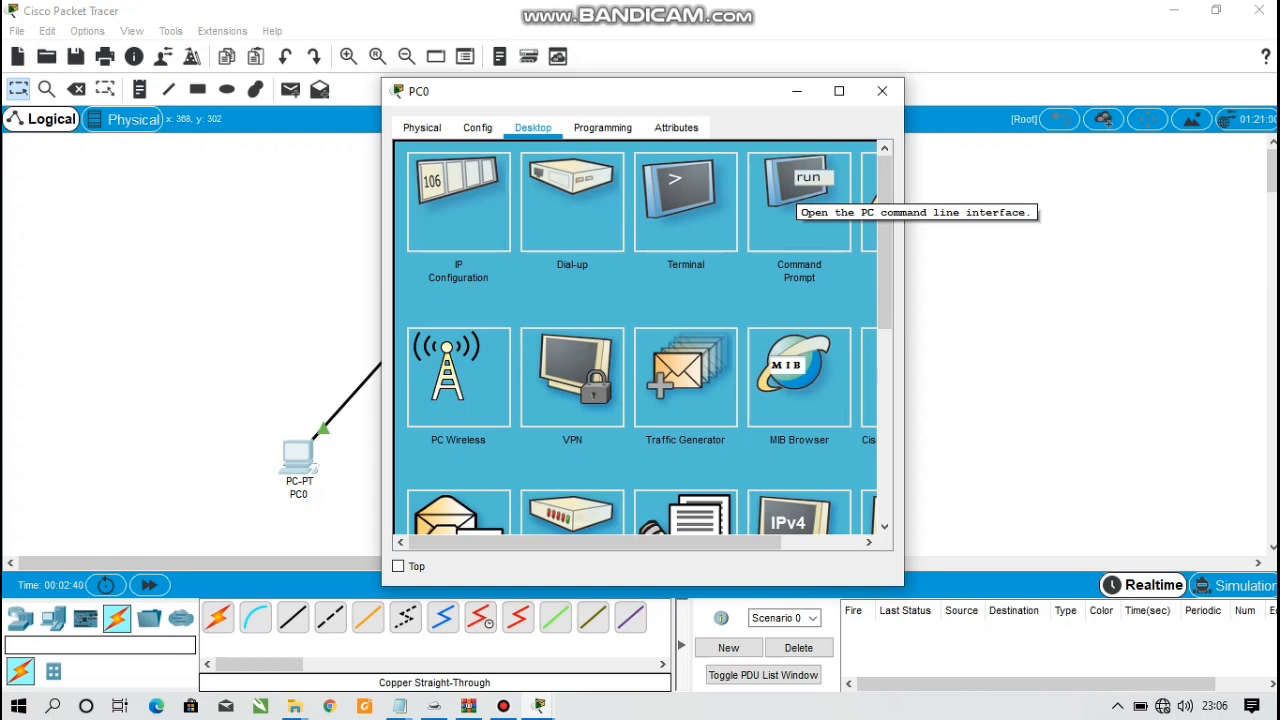
Step: Run arp -a in PC0's Command Prompt to check its ARP table, and close the PC0 window
click(797, 195)
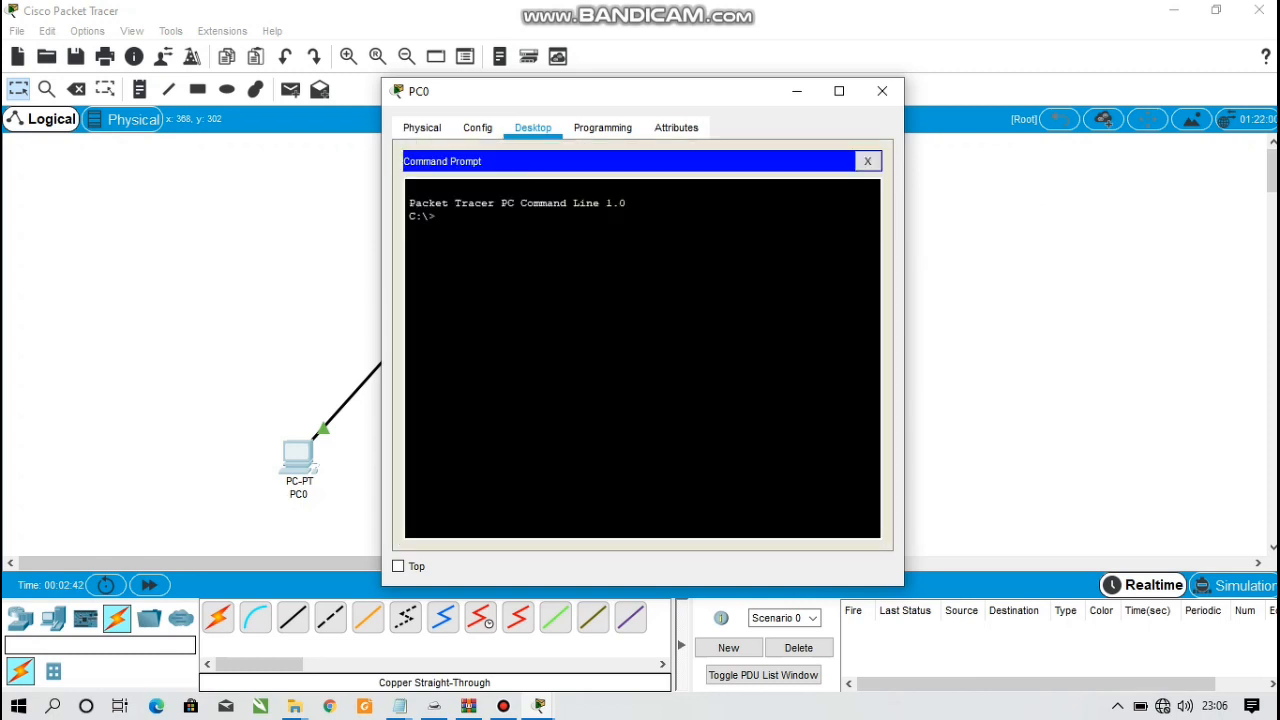
text(arp -a)
key(Return)
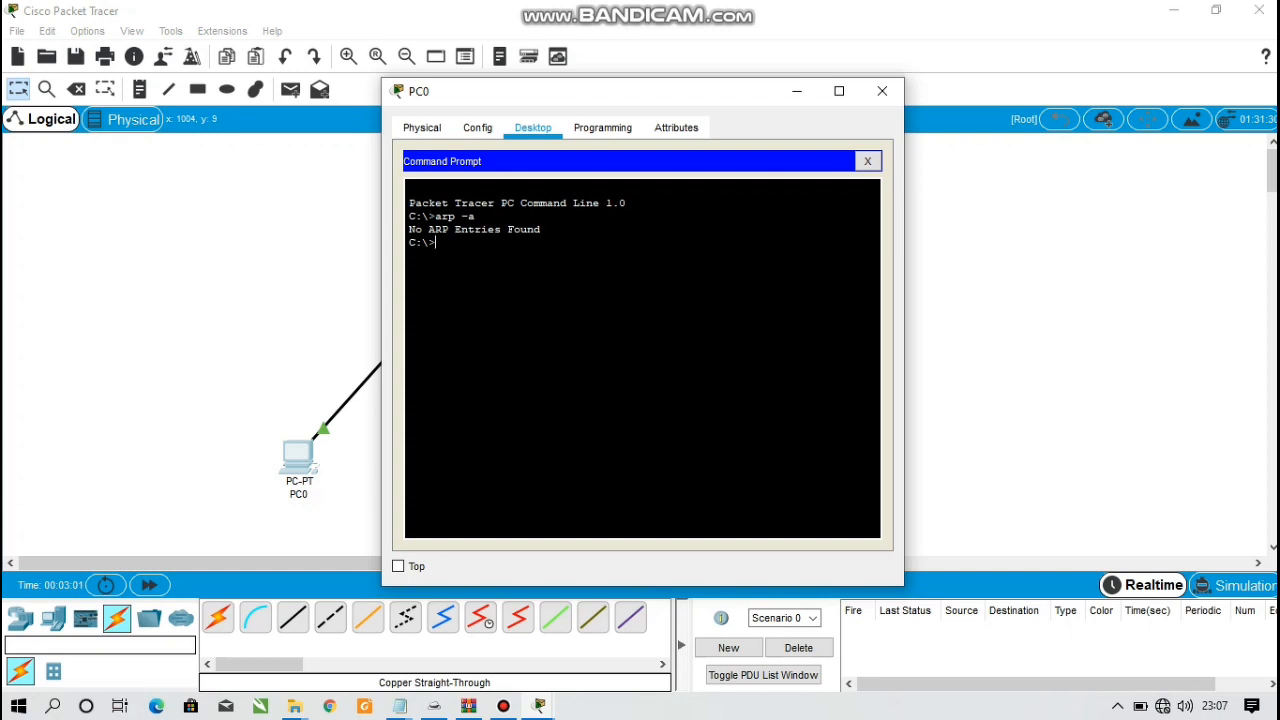
click(882, 91)
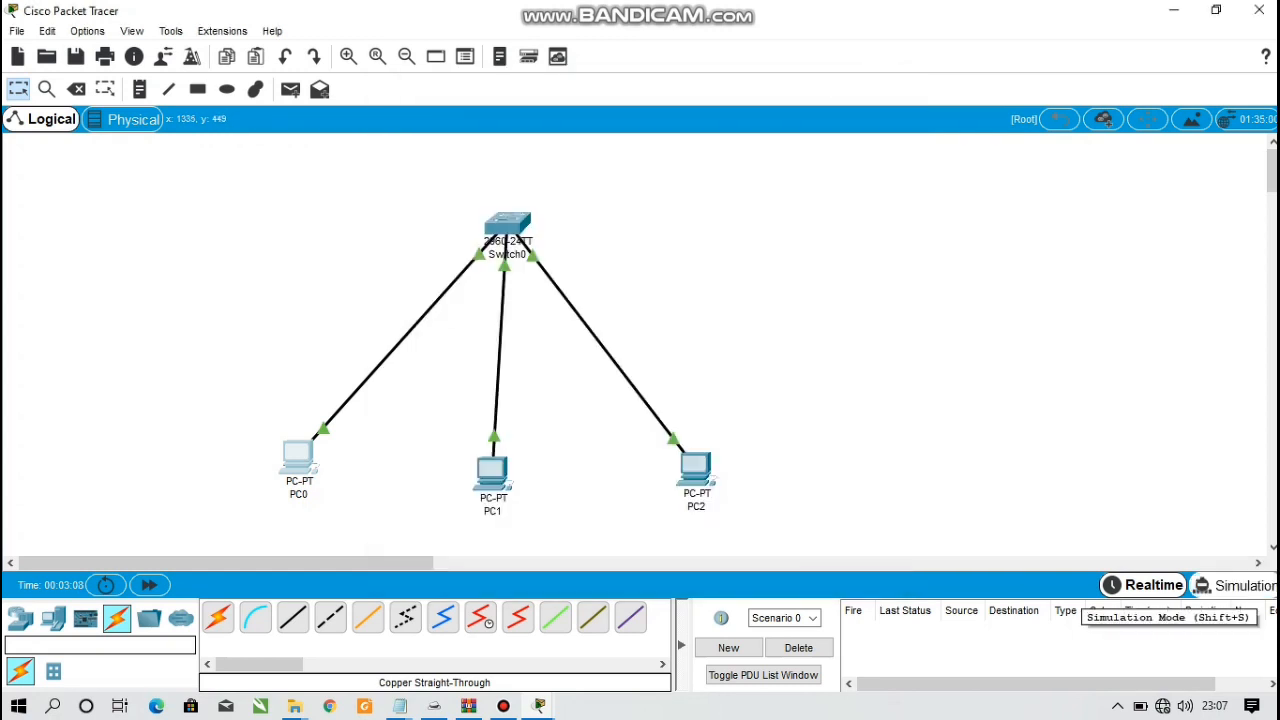
Step: Switch to Simulation mode and filter the visible events so that only ARP is shown
click(1232, 585)
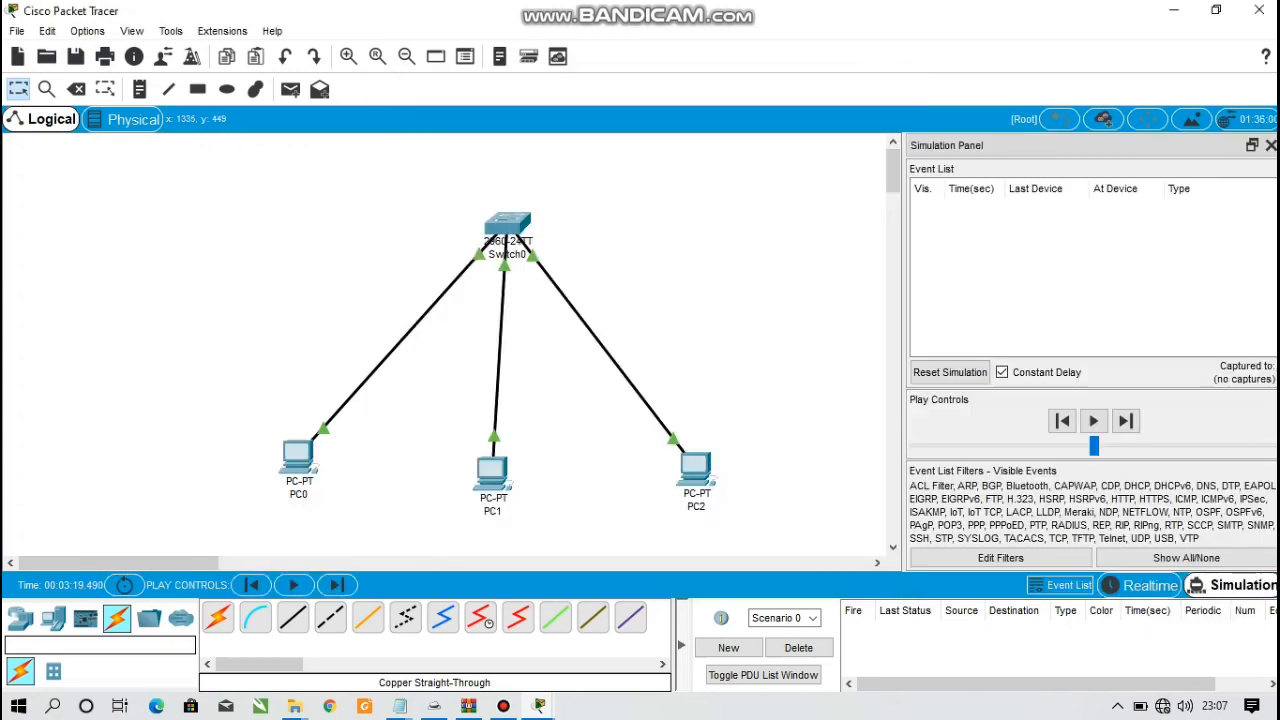
click(1186, 558)
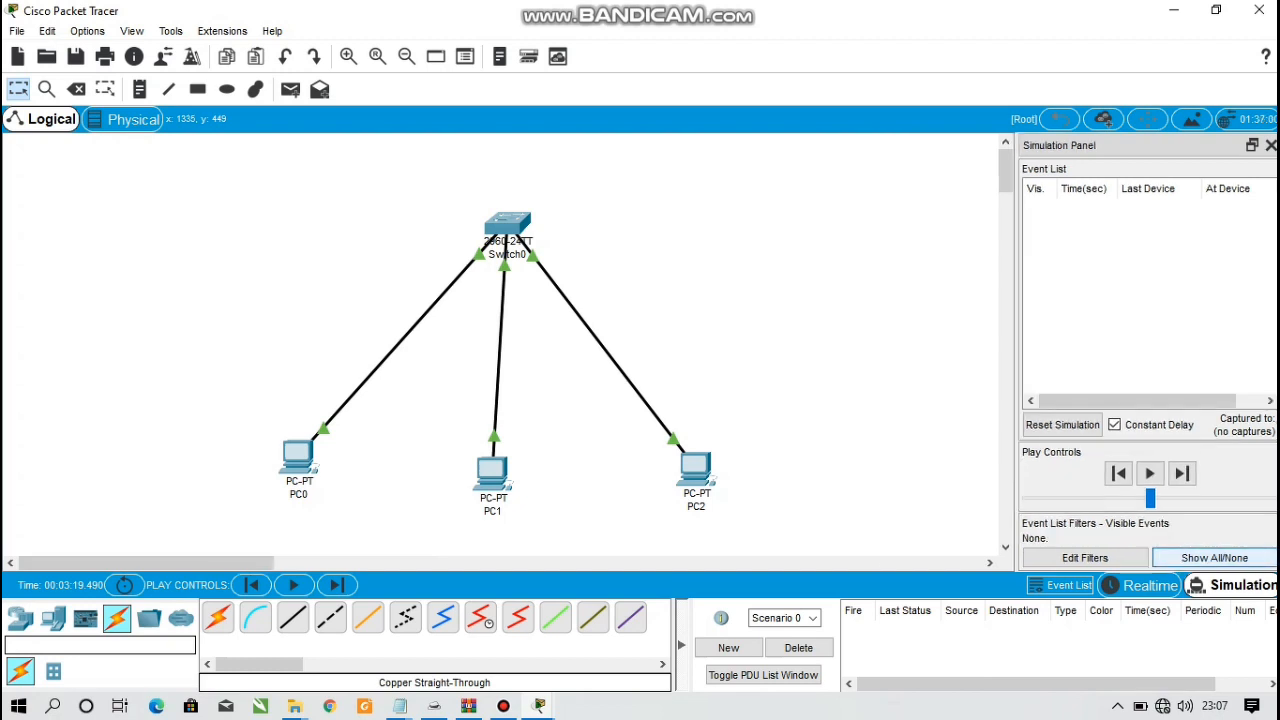
click(1085, 558)
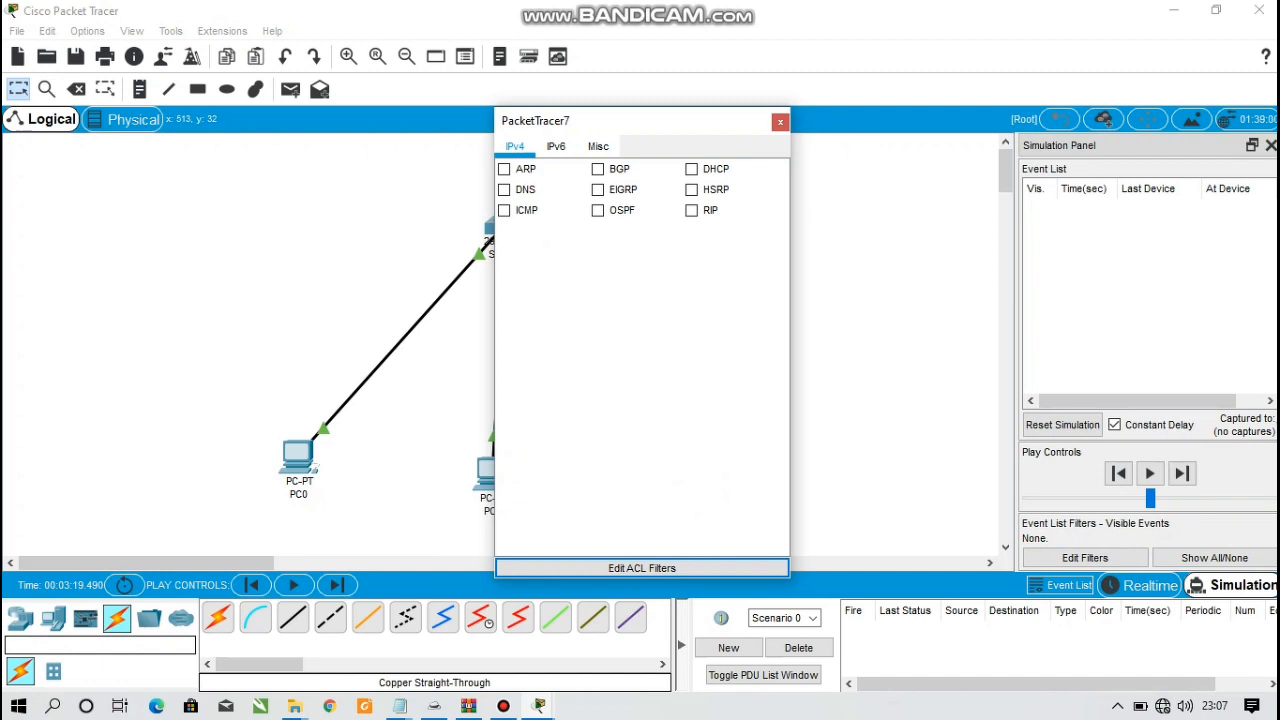
click(508, 168)
click(987, 345)
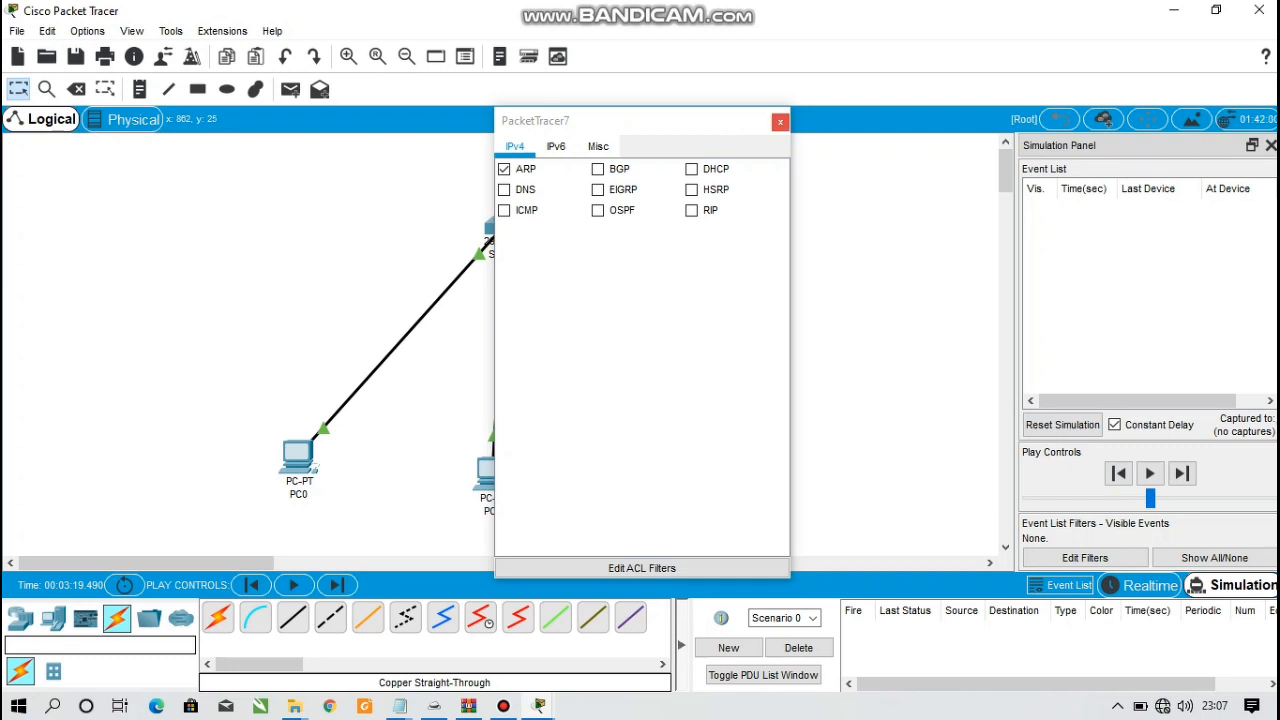
click(780, 121)
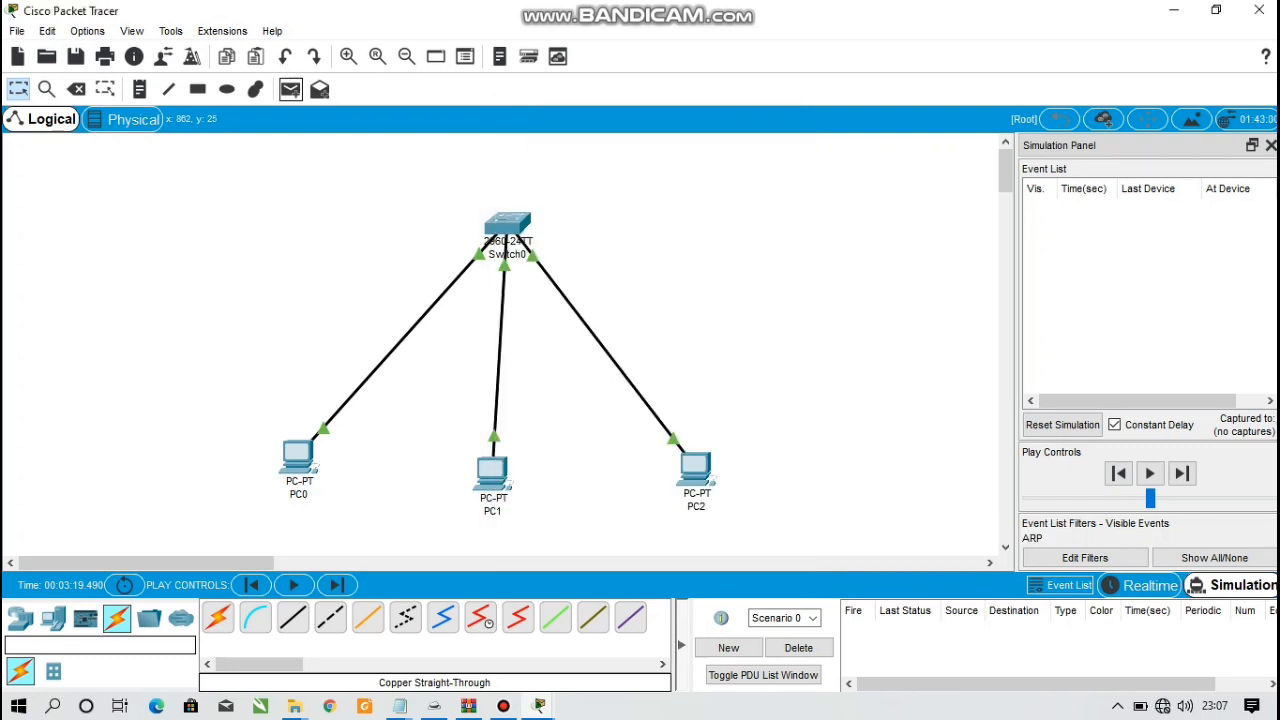
Step: Send a simple PDU from PC0 to PC2 and advance the simulation through the switch to the other PCs
click(290, 89)
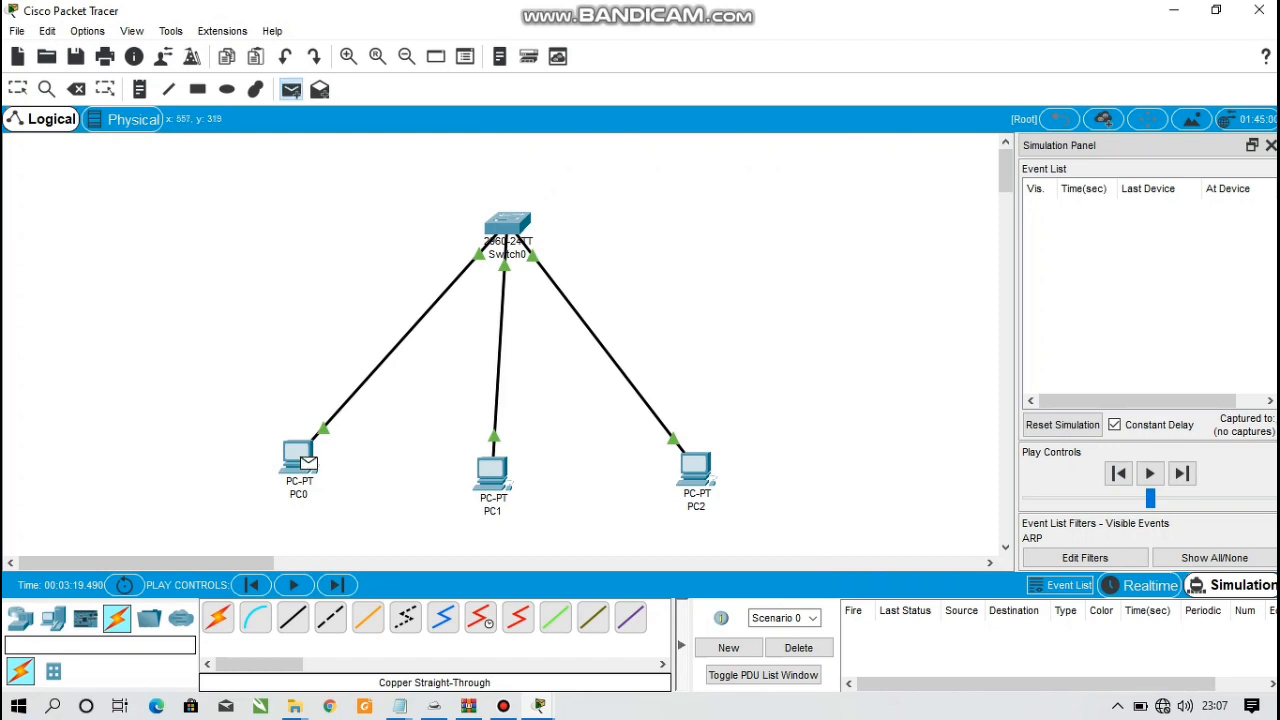
click(696, 468)
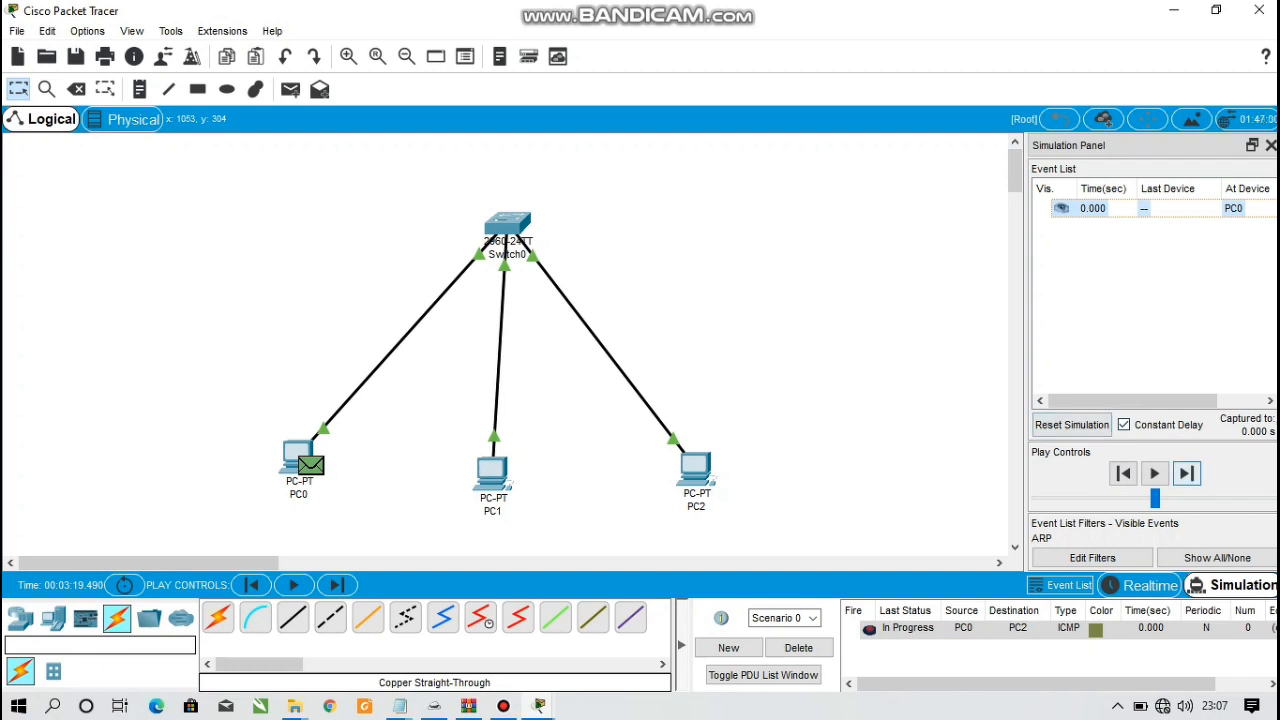
click(1186, 473)
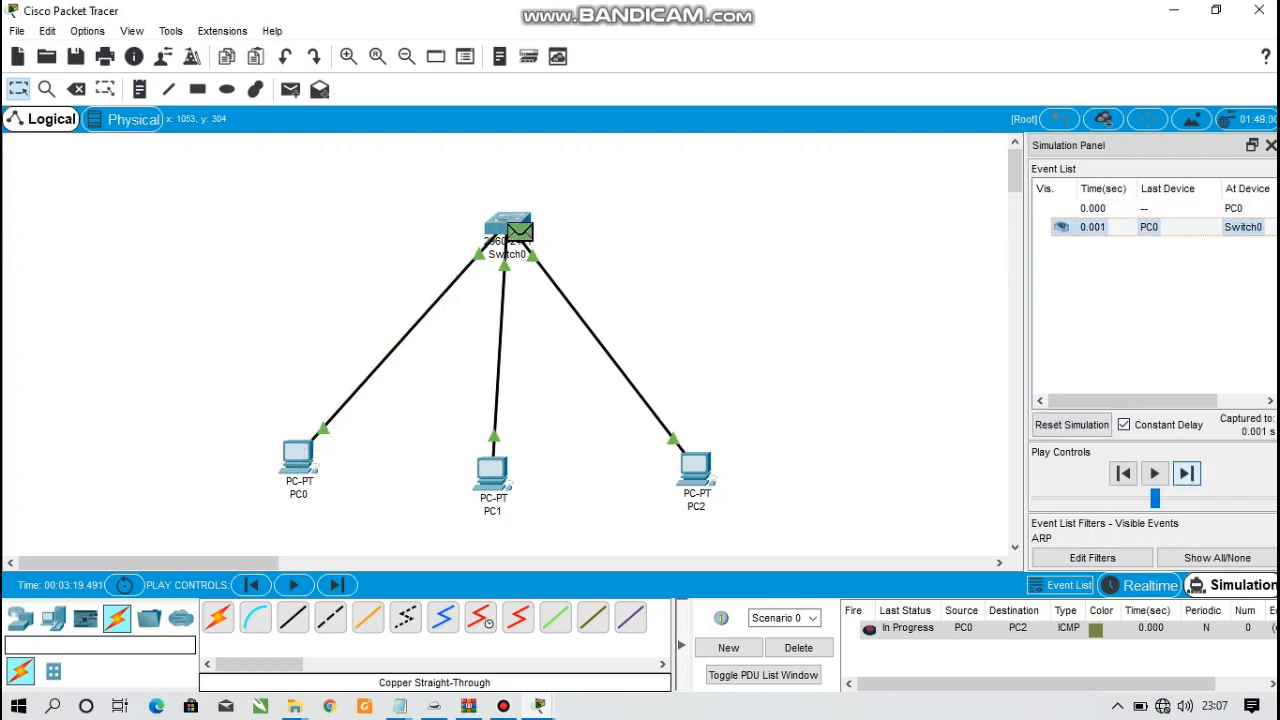
click(1186, 473)
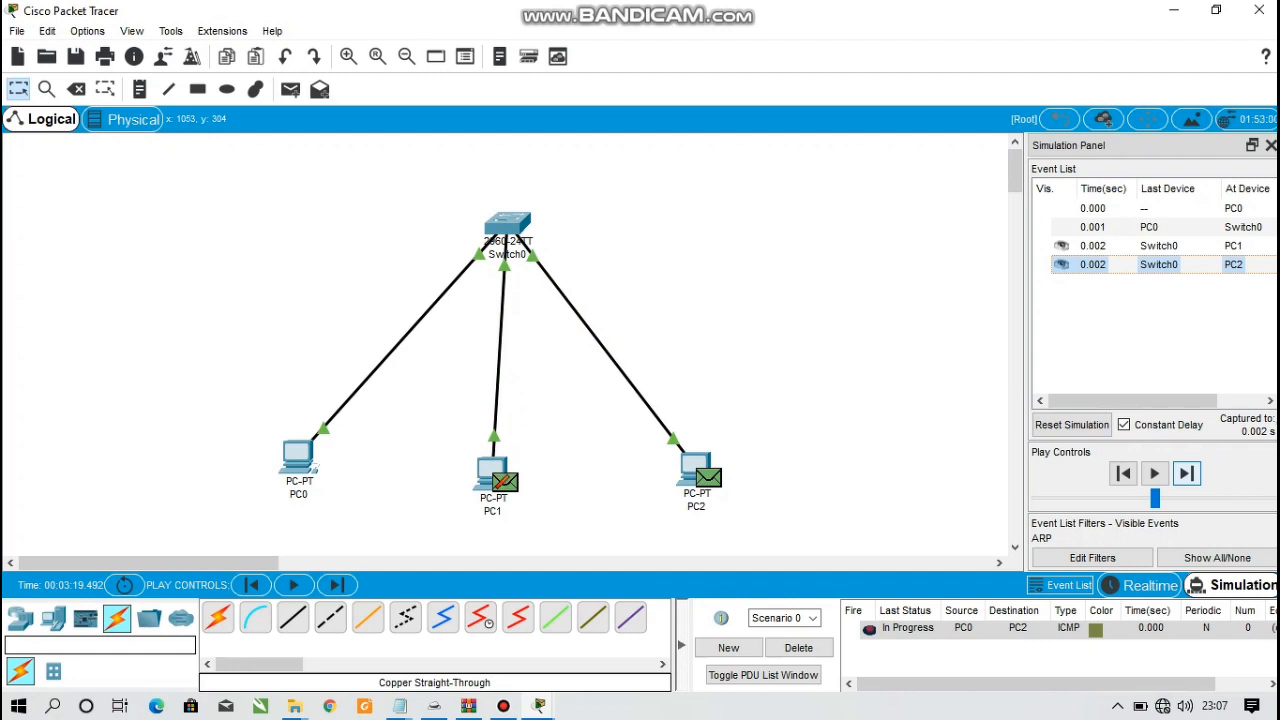
Step: Examine PC2's addresses and the OSI layer details of the ARP packets at PC1 and PC2
mouse_move(685, 500)
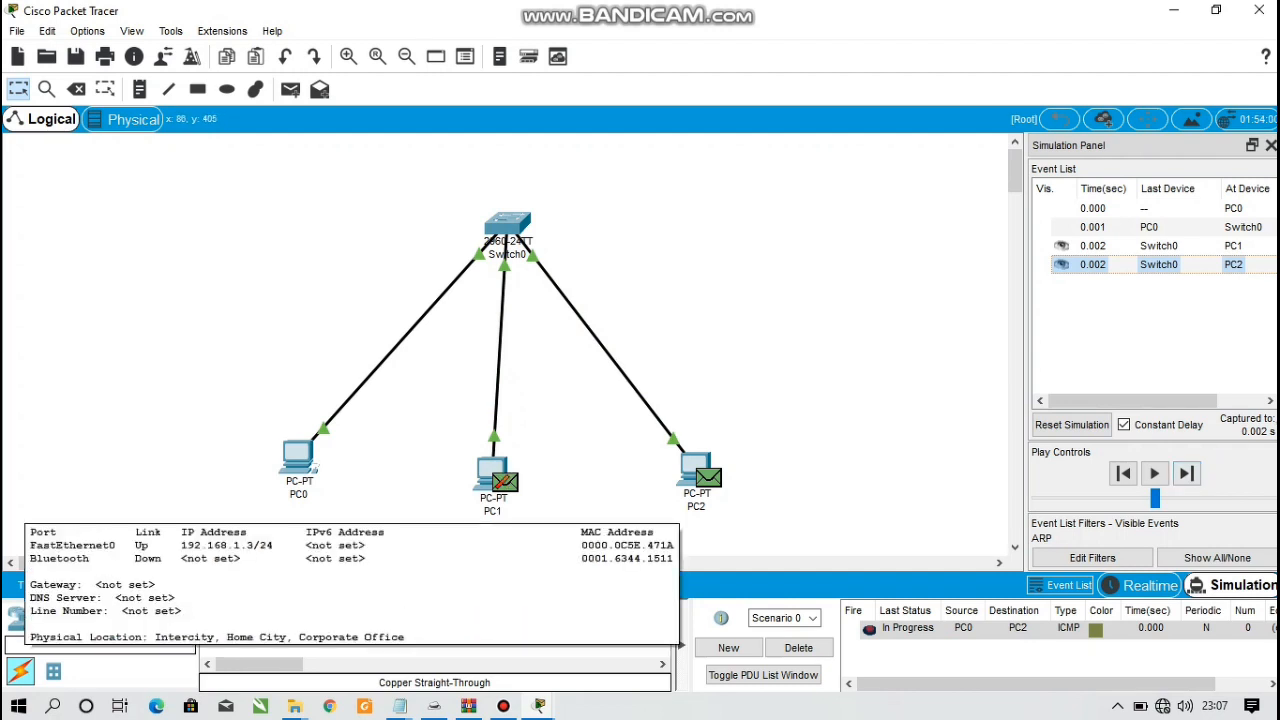
mouse_move(497, 480)
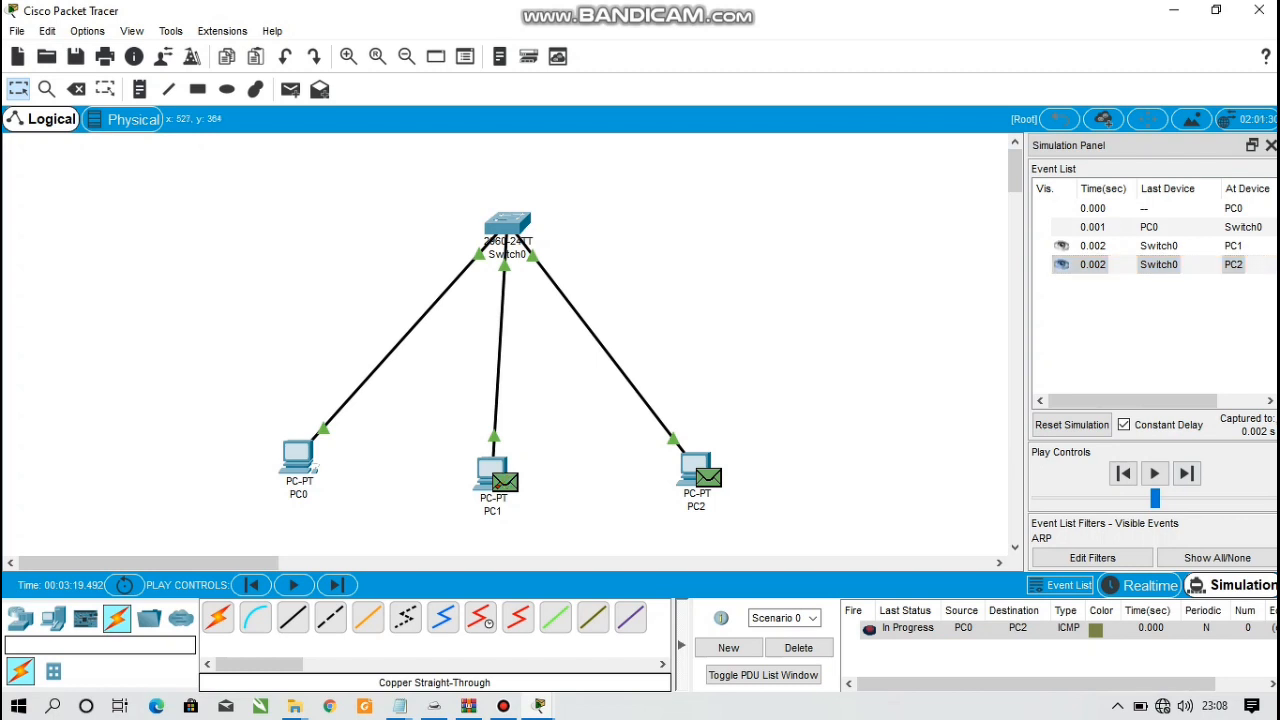
click(505, 482)
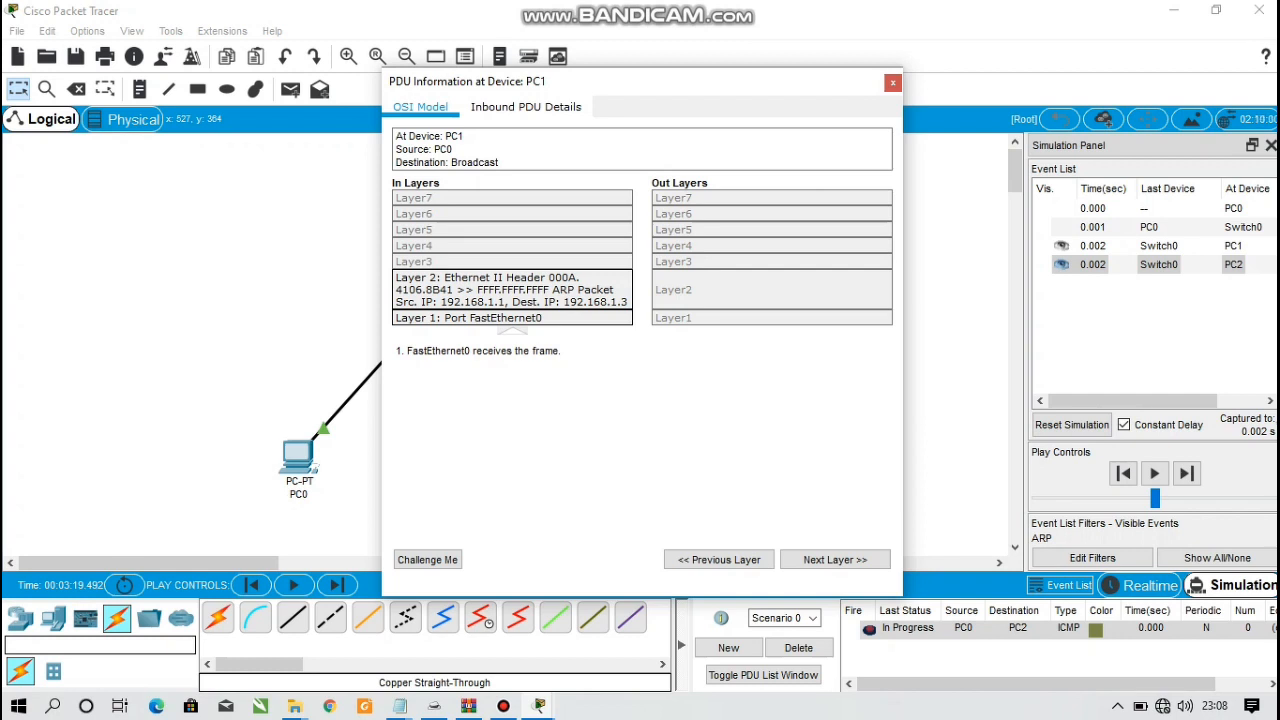
click(893, 82)
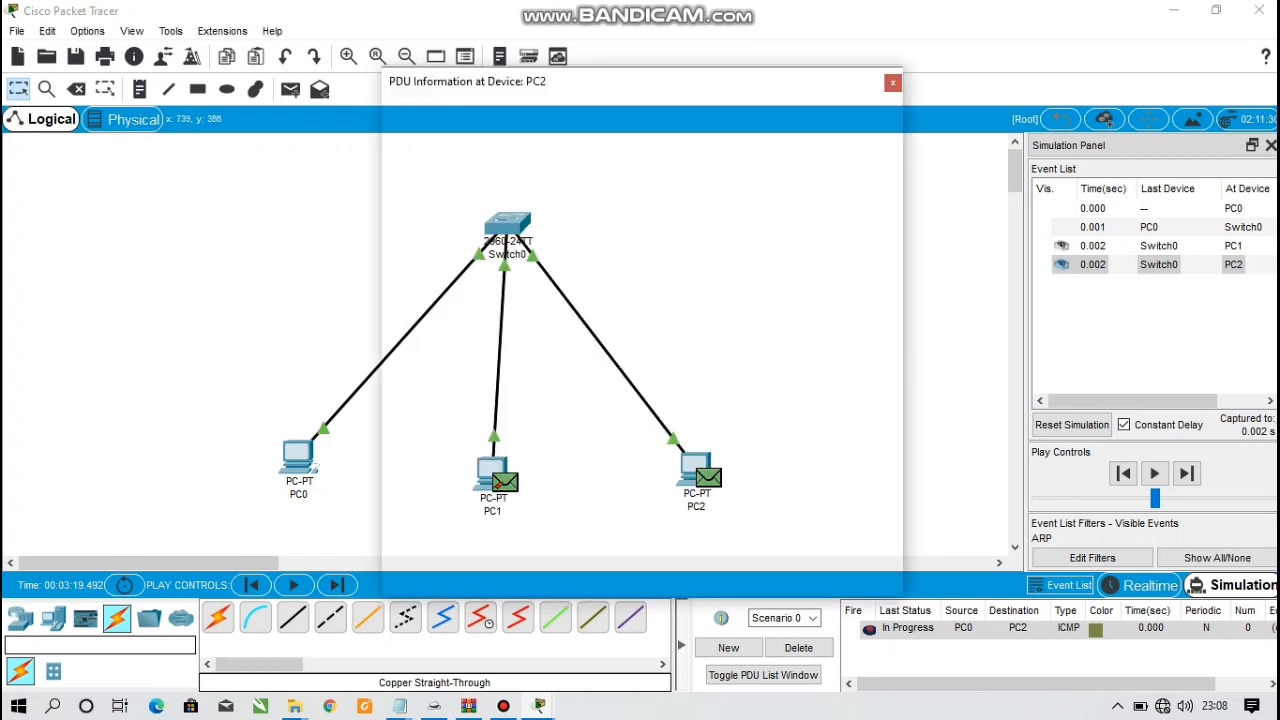
click(708, 478)
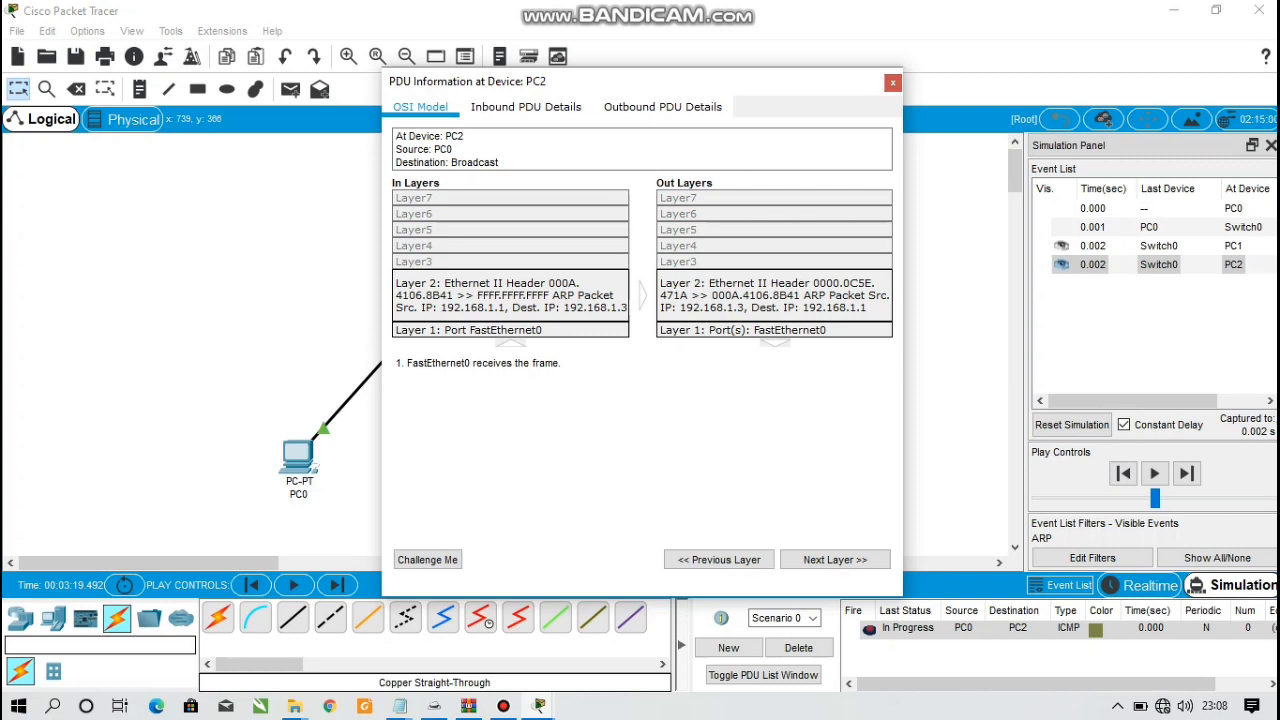
click(893, 82)
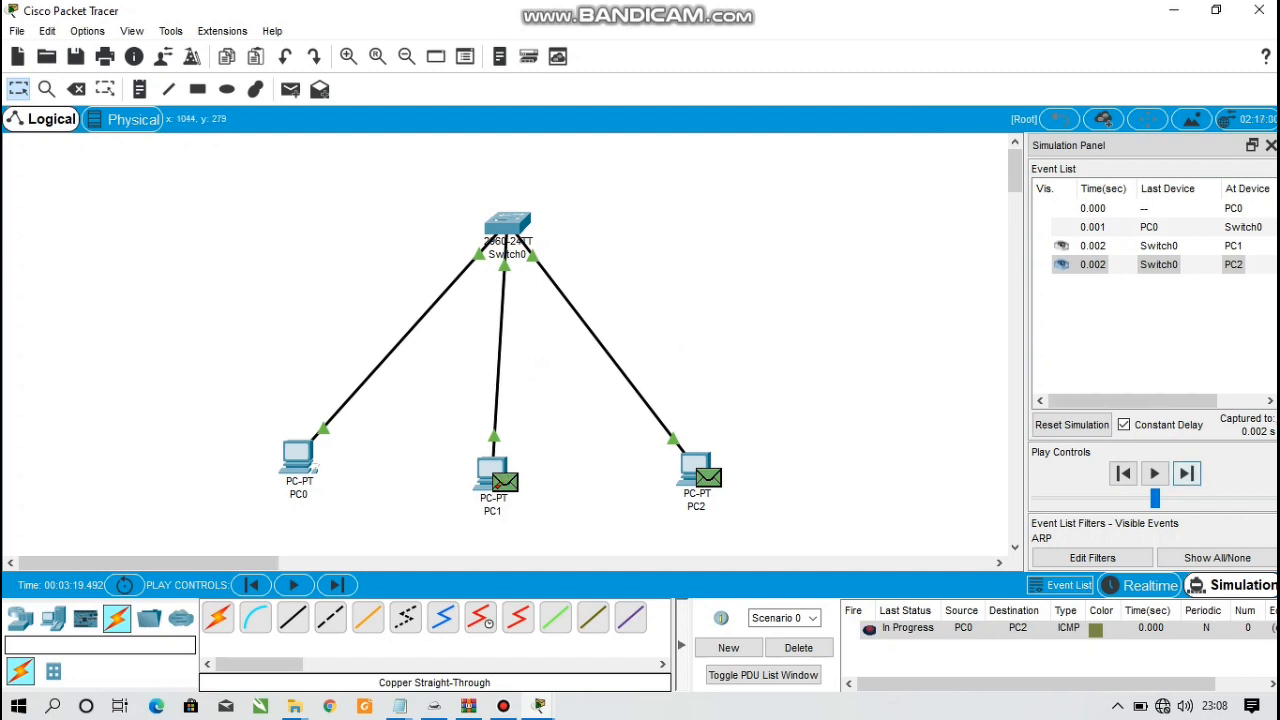
Step: Advance the simulation until the ARP reply reaches PC0, and run arp -a again in PC0's Command Prompt
click(1186, 473)
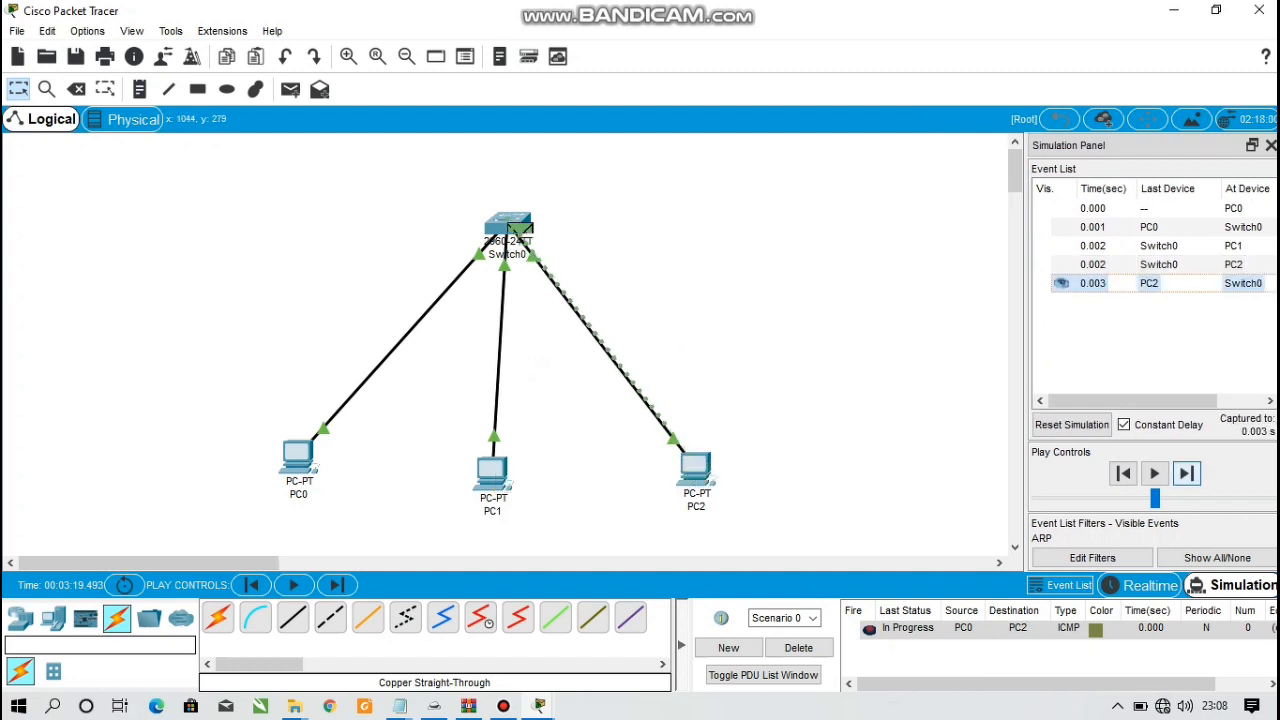
click(1187, 474)
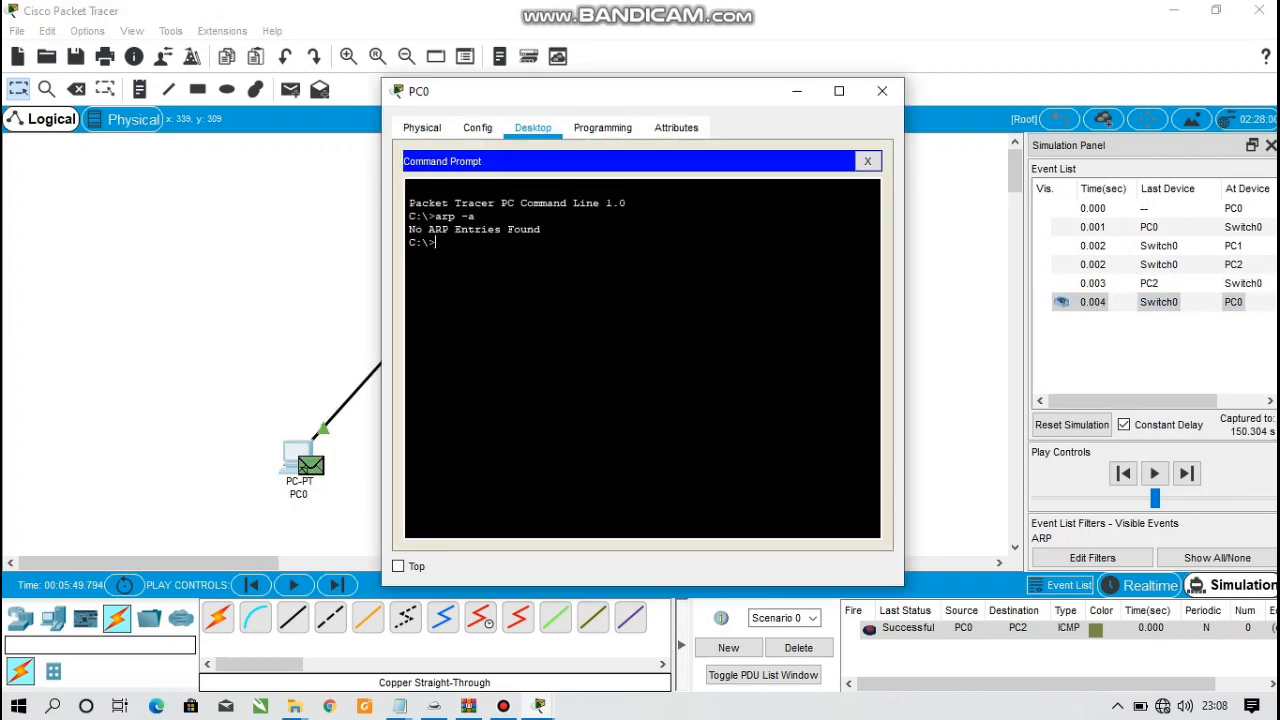
text(arp -a)
key(Return)
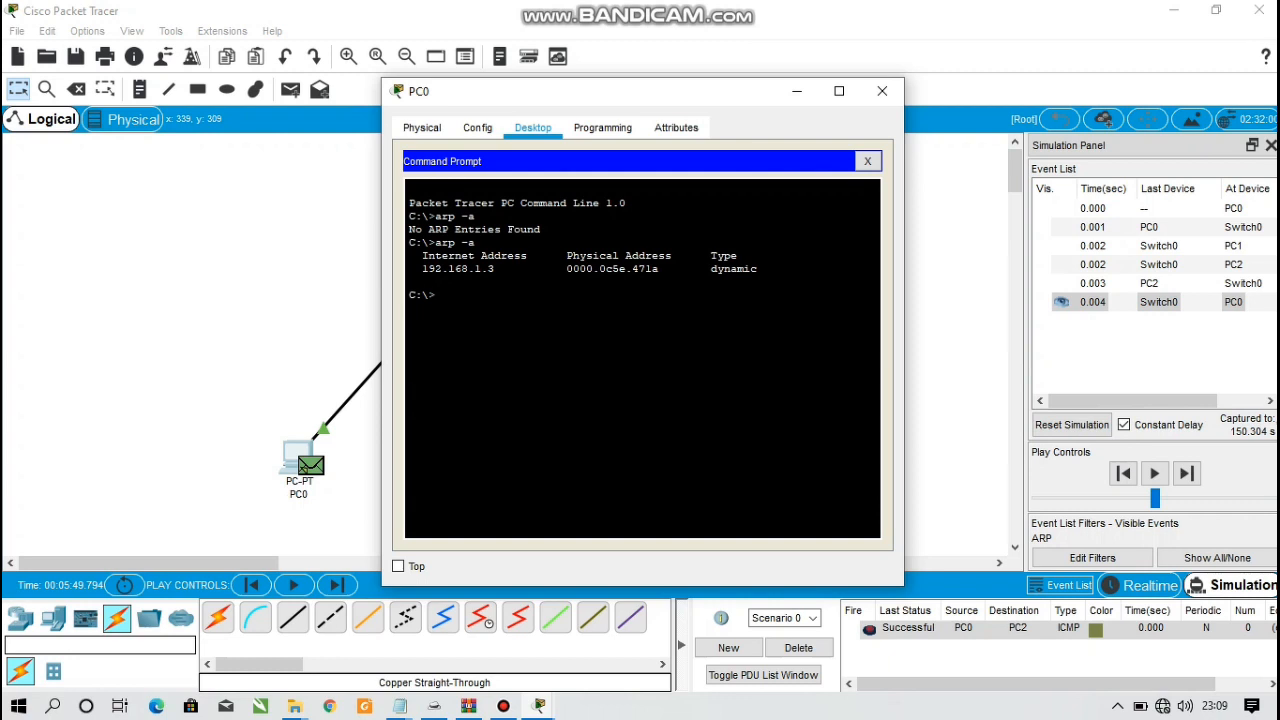